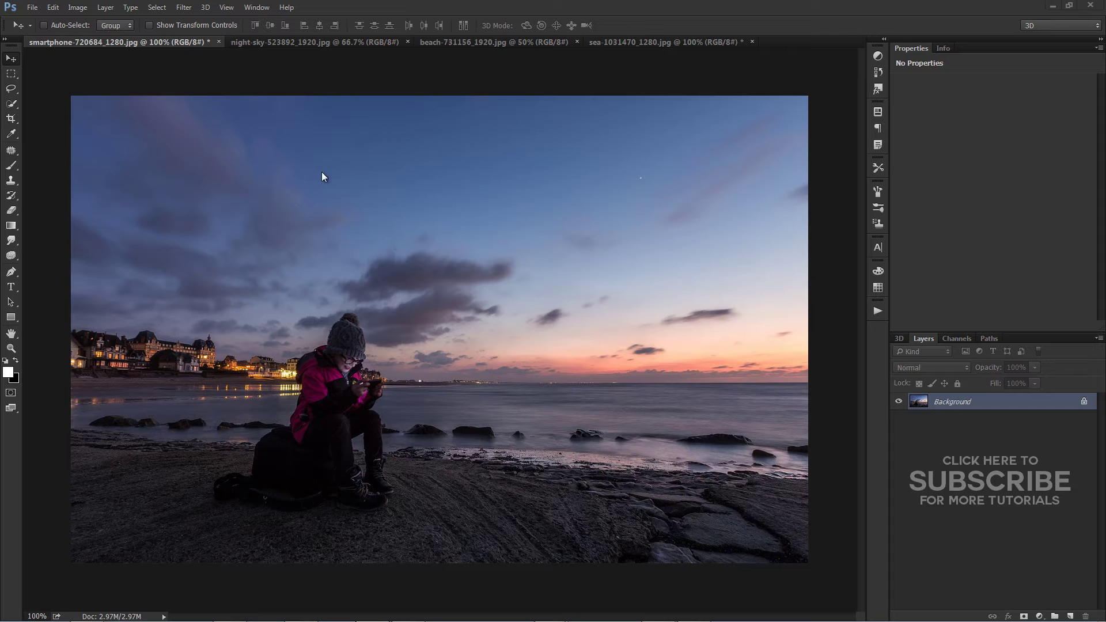
# Step: Look through the night-sky, beach sunset and sea-and-rocks photos, then return to the person-on-beach photo
pyautogui.click(286, 43)
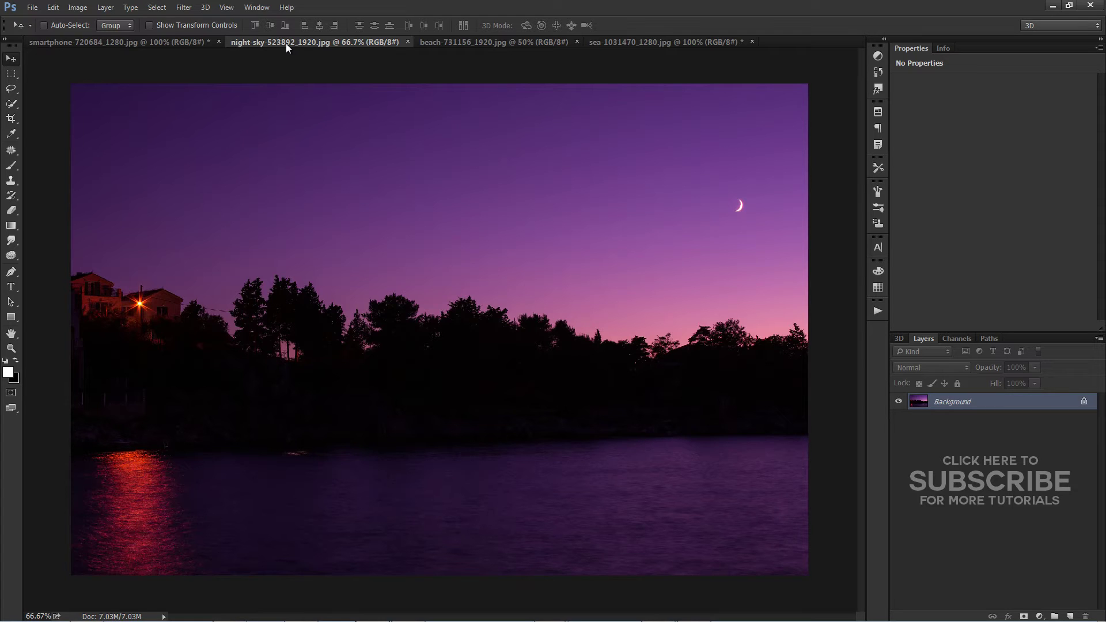
pyautogui.click(450, 43)
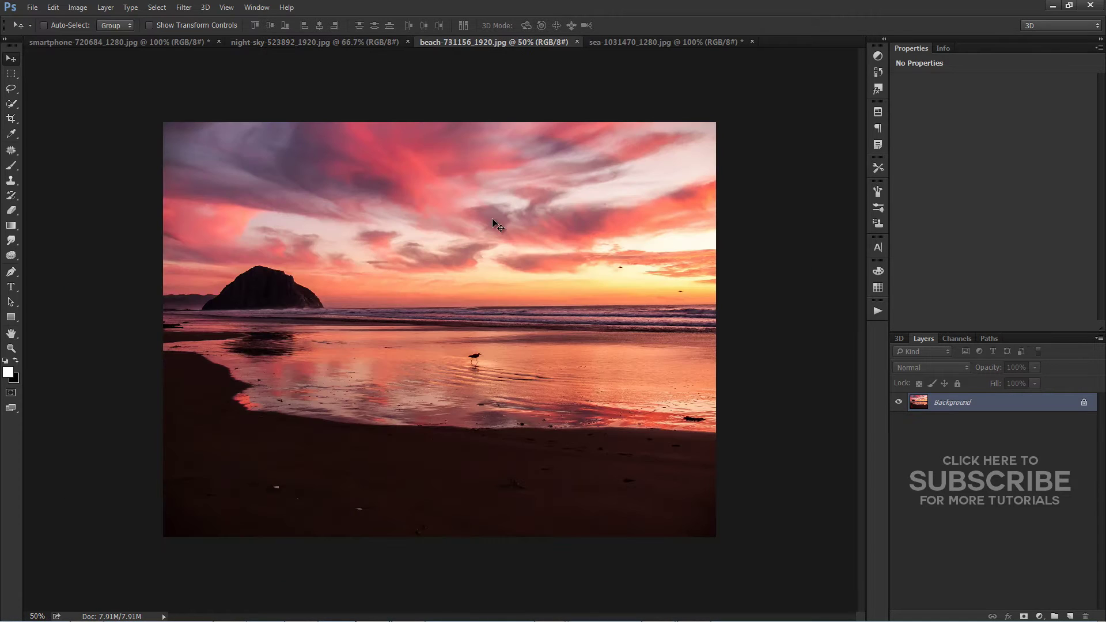
pyautogui.click(620, 43)
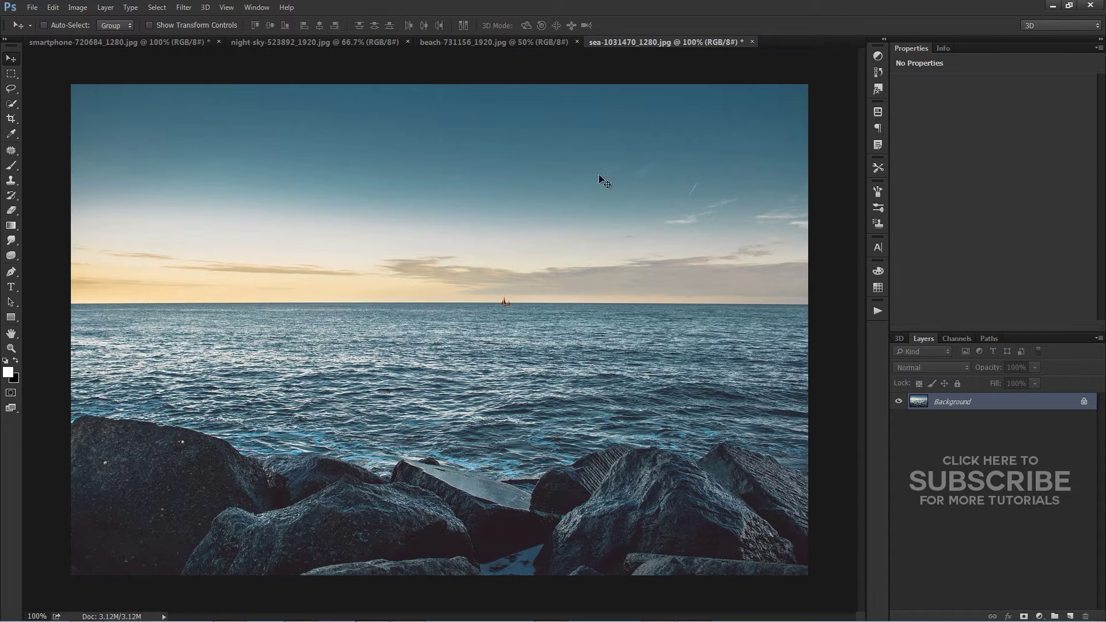
pyautogui.click(139, 43)
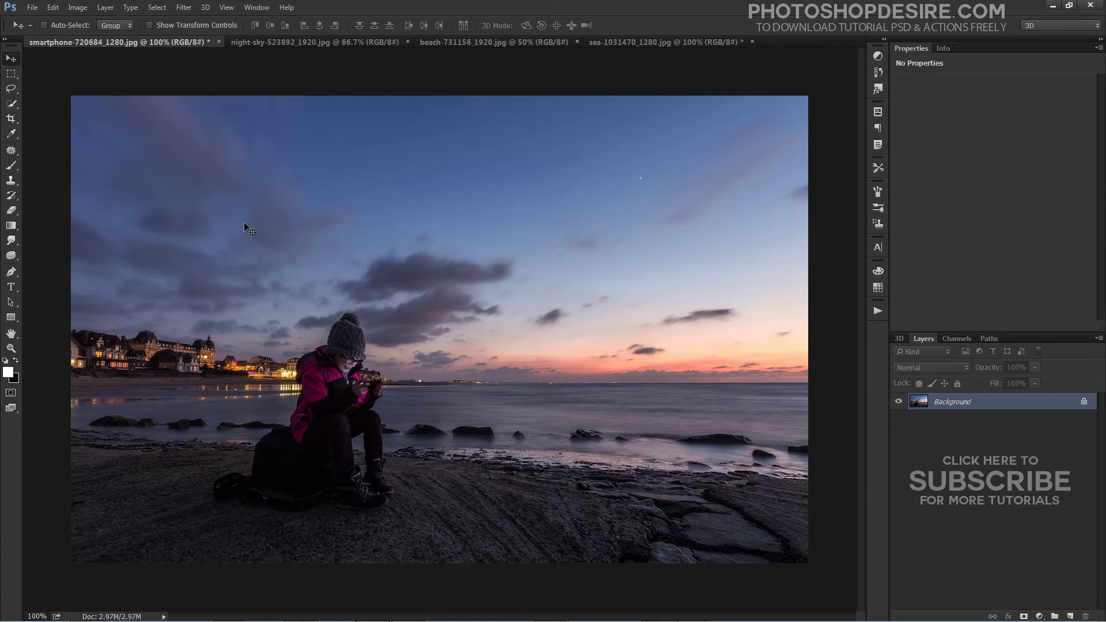
# Step: Duplicate the person-on-beach photo's Background layer as Background copy
pyautogui.rightClick(946, 407)
pyautogui.click(973, 426)
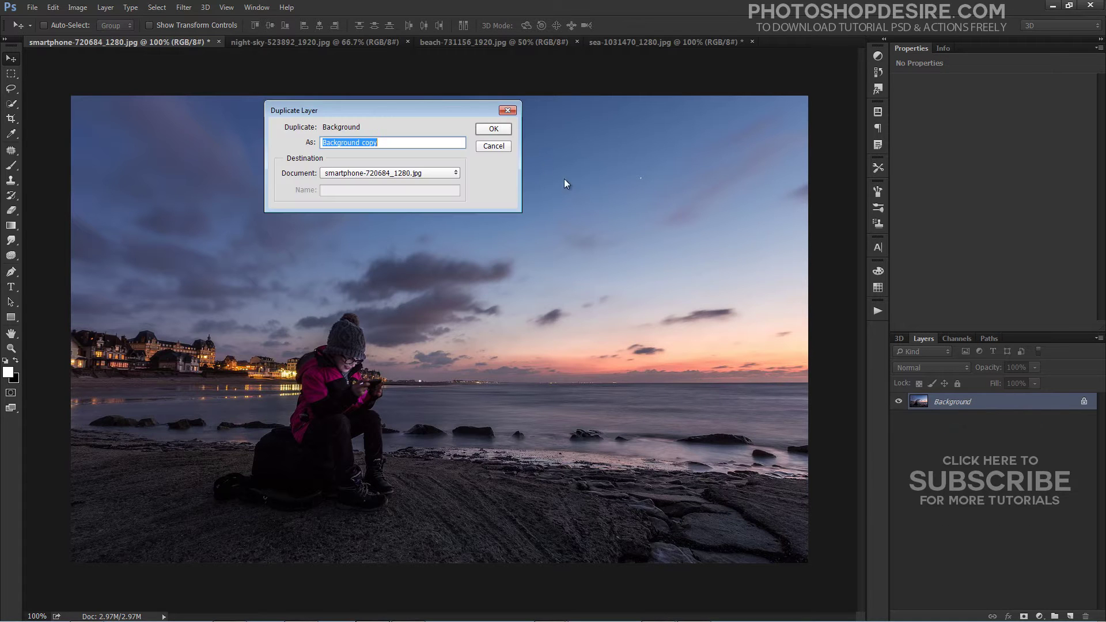
pyautogui.click(496, 128)
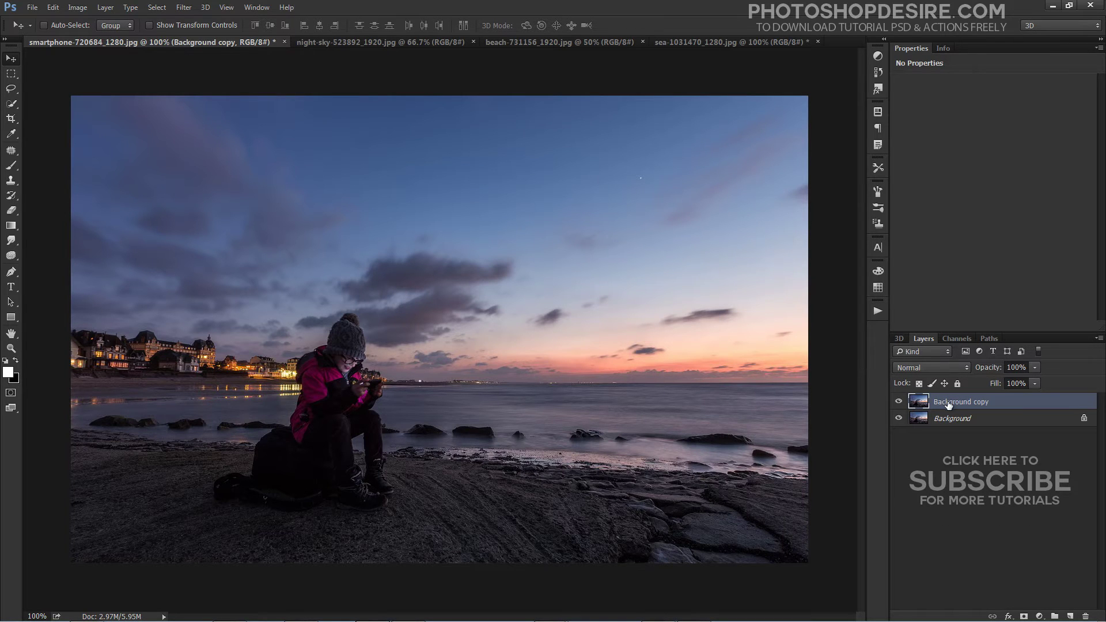
pyautogui.click(380, 42)
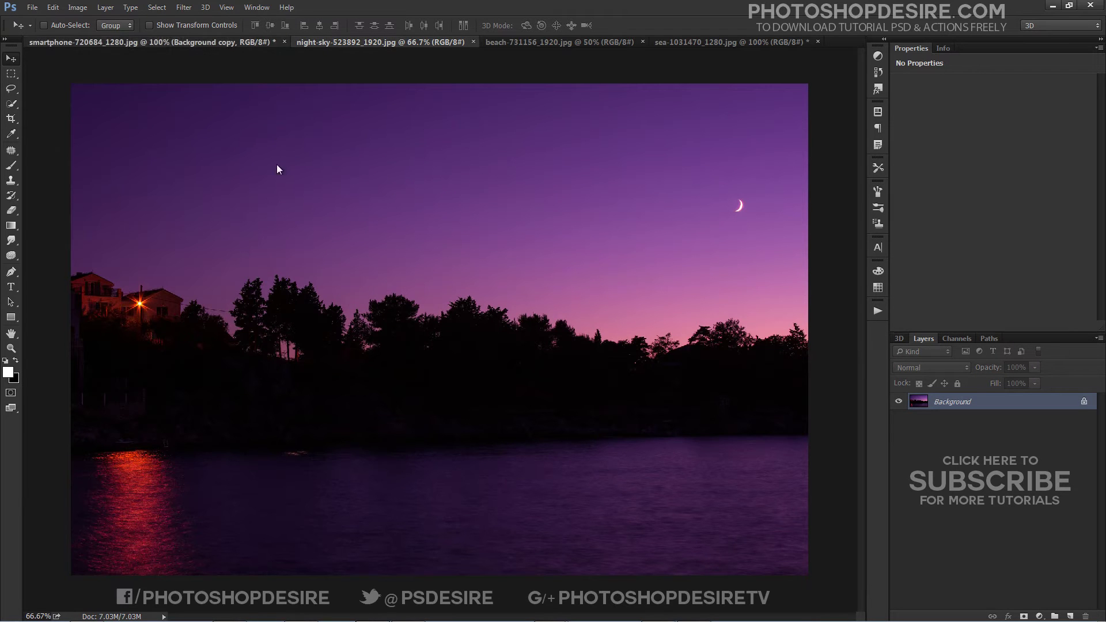
pyautogui.click(92, 42)
pyautogui.click(76, 8)
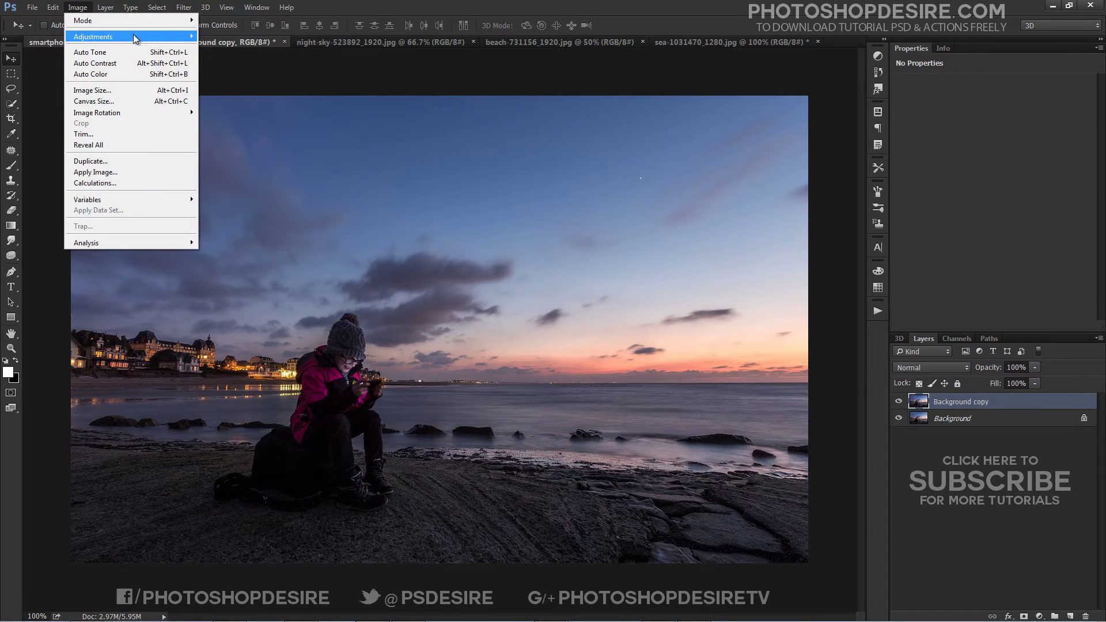
pyautogui.moveTo(138, 36)
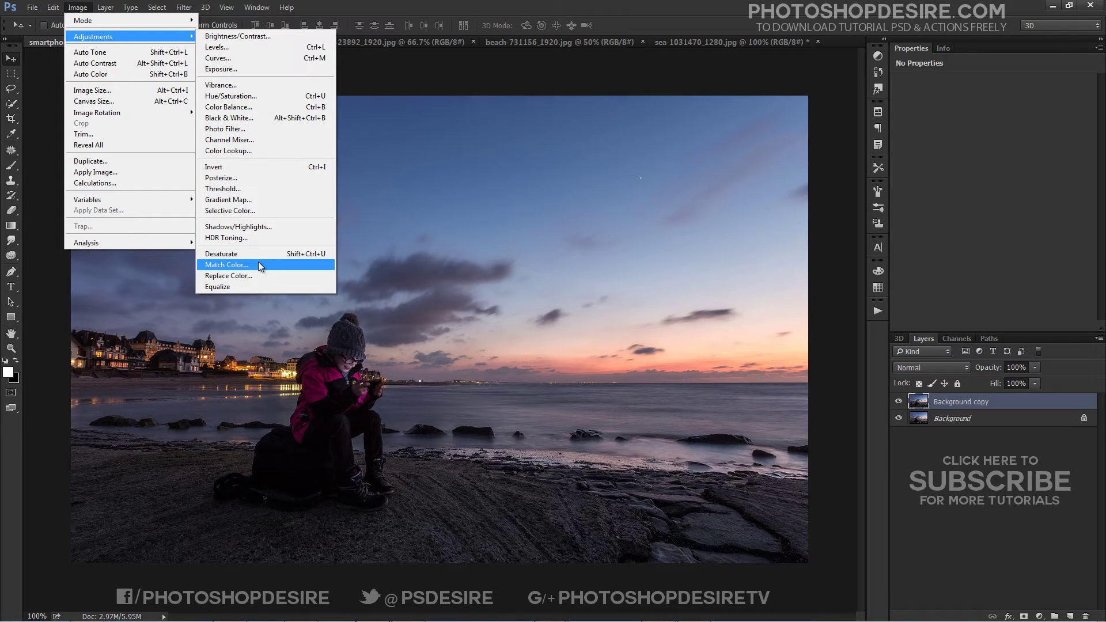
# Step: Apply Match Color from night-sky-523892_1920.jpg, with Luminance raised to 200 and a slight Fade
pyautogui.click(274, 266)
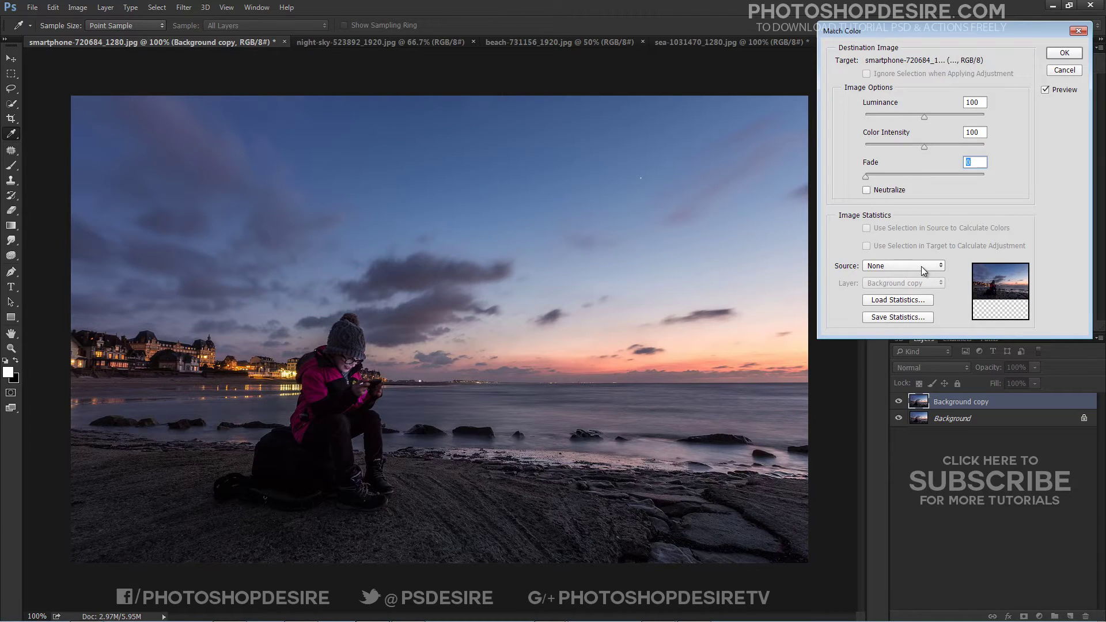
pyautogui.click(921, 266)
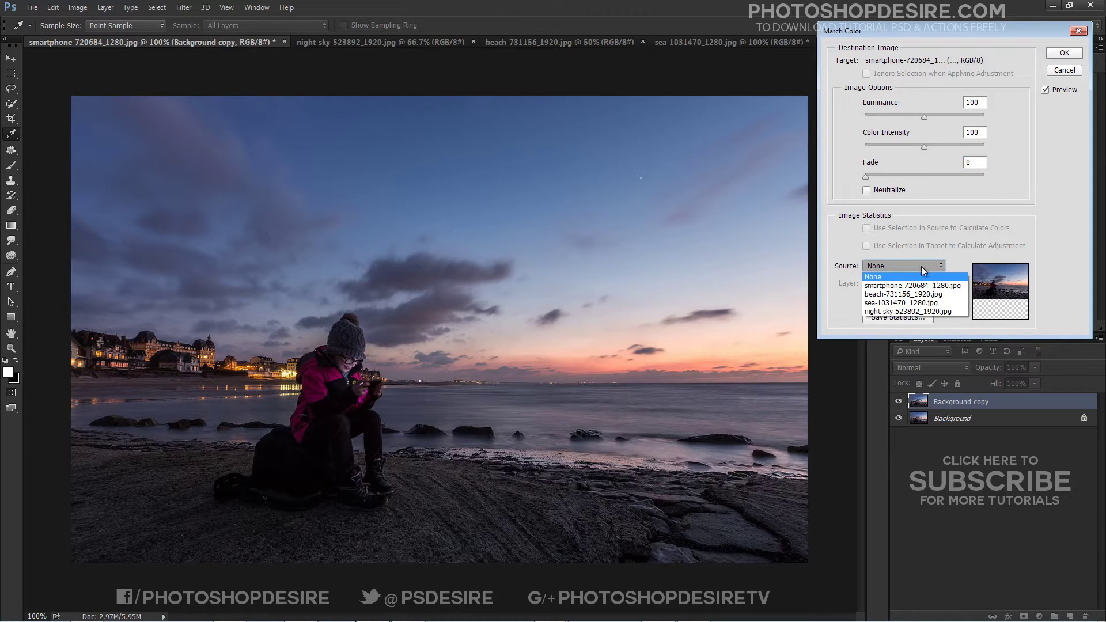
pyautogui.click(906, 311)
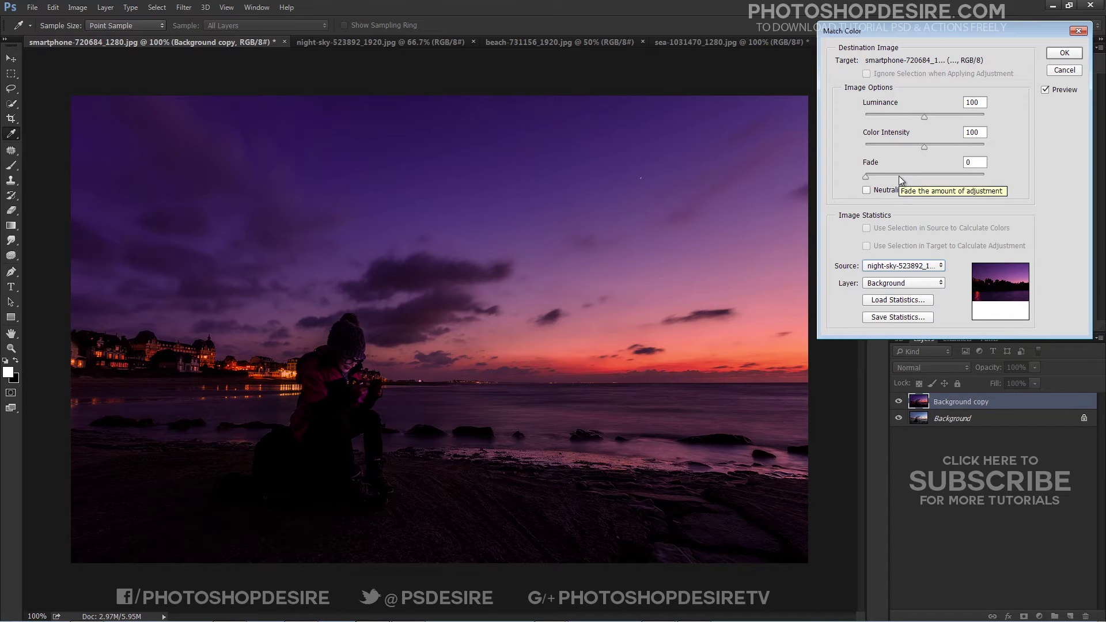
pyautogui.moveTo(924, 117); pyautogui.dragTo(993, 120)
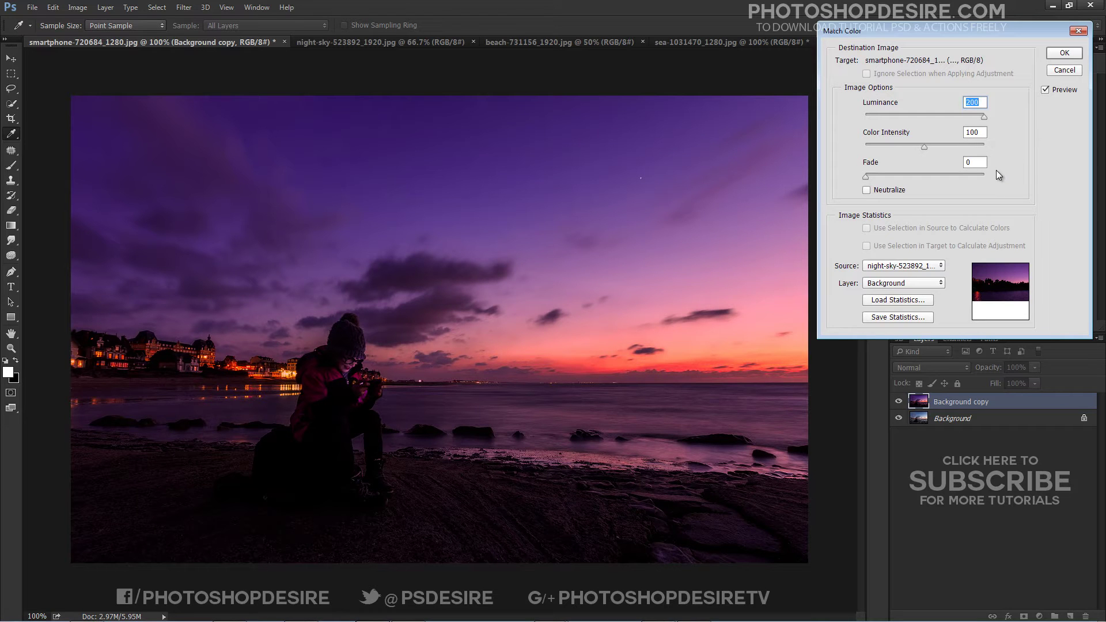
pyautogui.moveTo(866, 176); pyautogui.dragTo(878, 179)
pyautogui.moveTo(878, 179); pyautogui.dragTo(875, 180)
pyautogui.click(1052, 56)
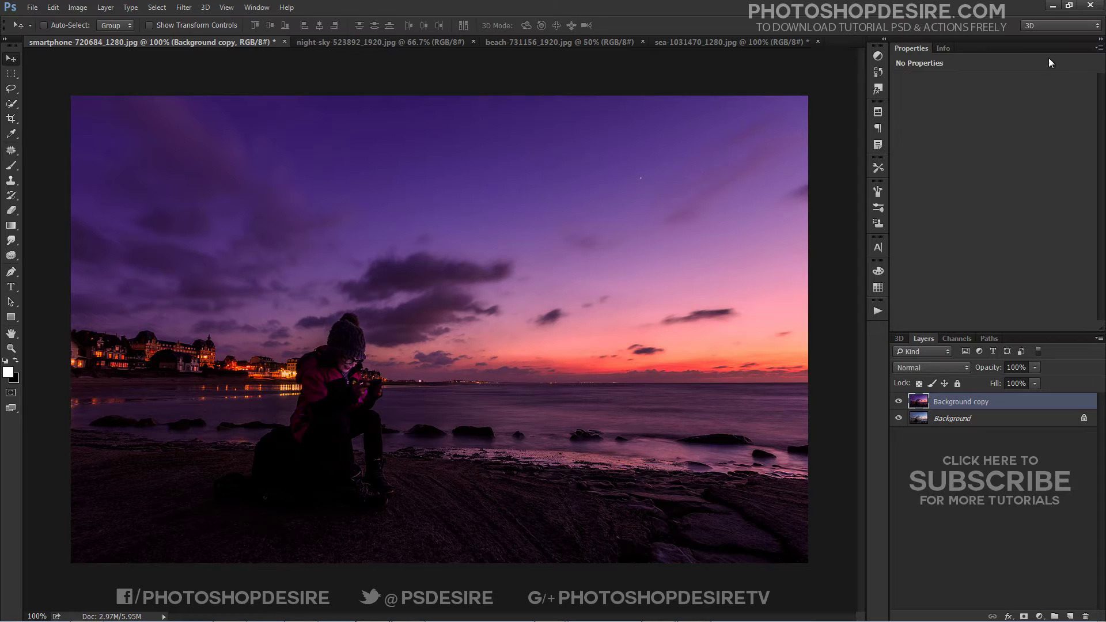
# Step: Toggle the Background copy layer's visibility to compare the purple result with the original
pyautogui.click(899, 402)
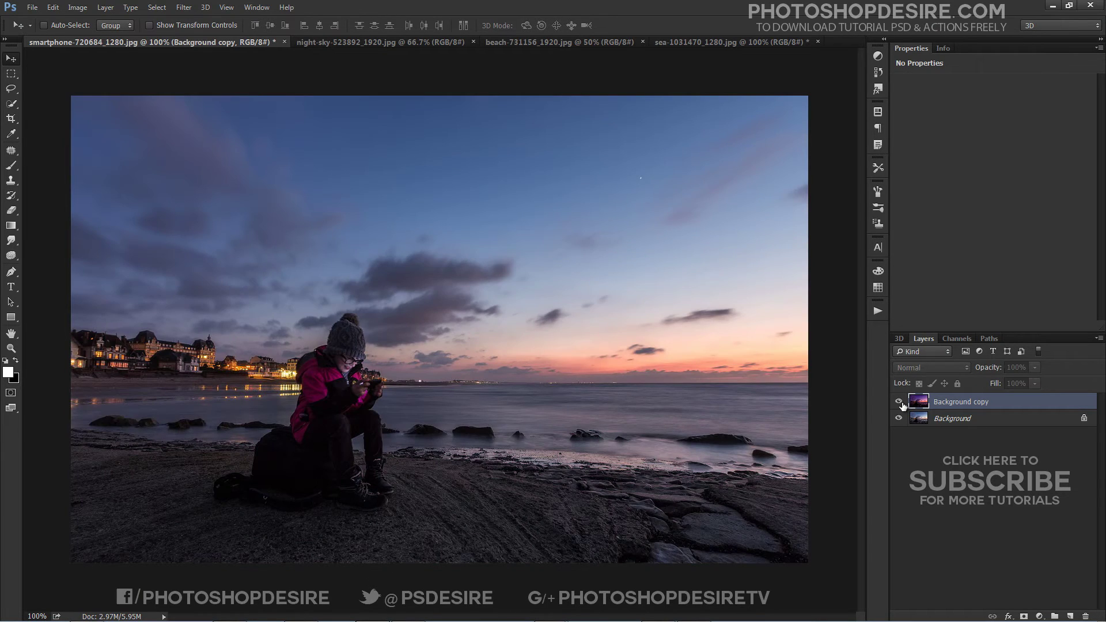
pyautogui.click(899, 402)
pyautogui.click(899, 402)
pyautogui.click(899, 402)
pyautogui.click(899, 402)
pyautogui.click(900, 402)
# Step: View the night-sky and beach photos, ending on the sea-1031470_1280.jpg document
pyautogui.click(325, 42)
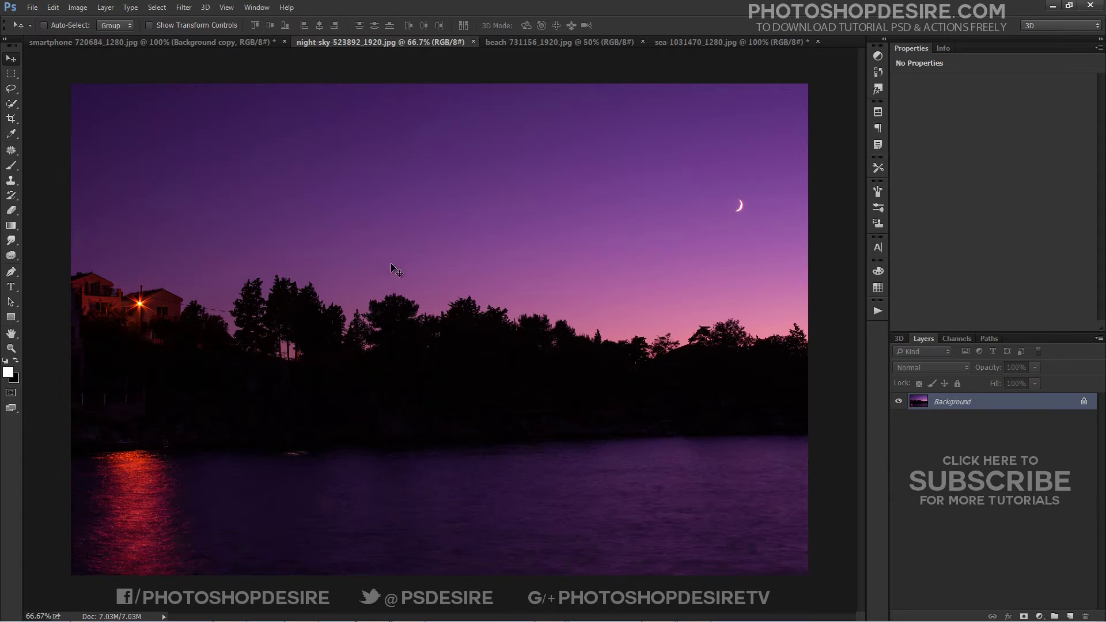
pyautogui.click(525, 43)
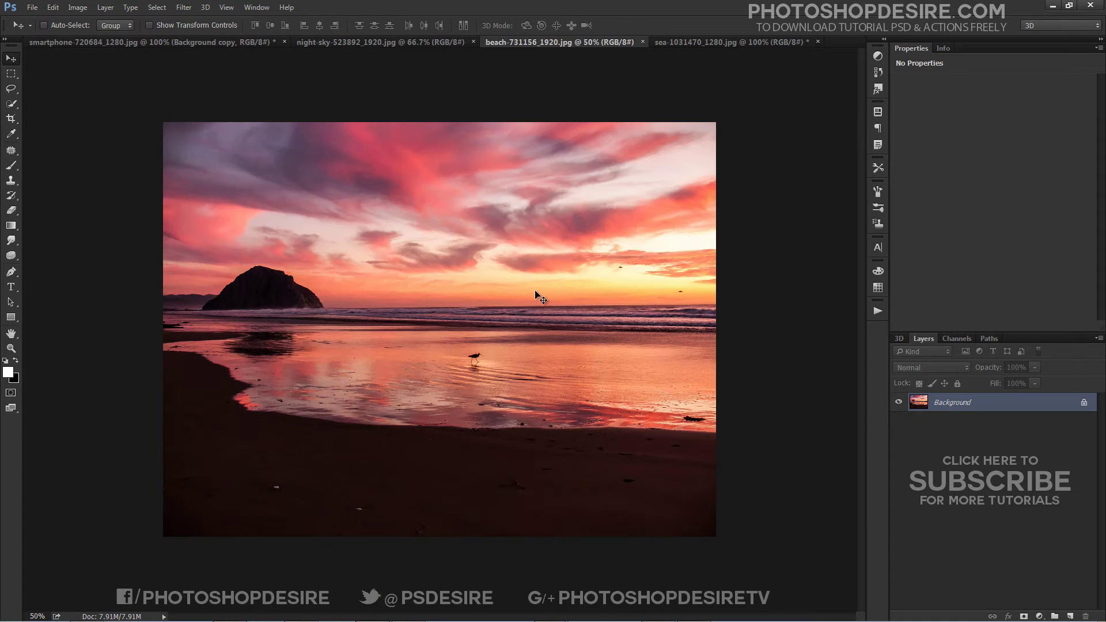
pyautogui.click(714, 43)
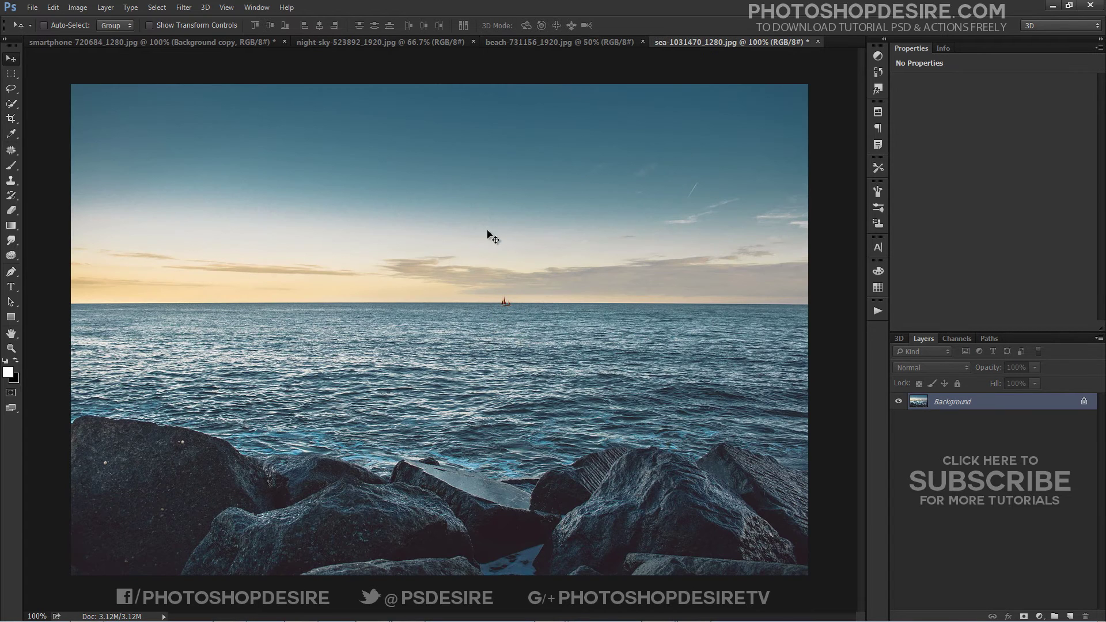
# Step: Duplicate the sea photo's Background layer as Background copy
pyautogui.rightClick(960, 406)
pyautogui.click(988, 425)
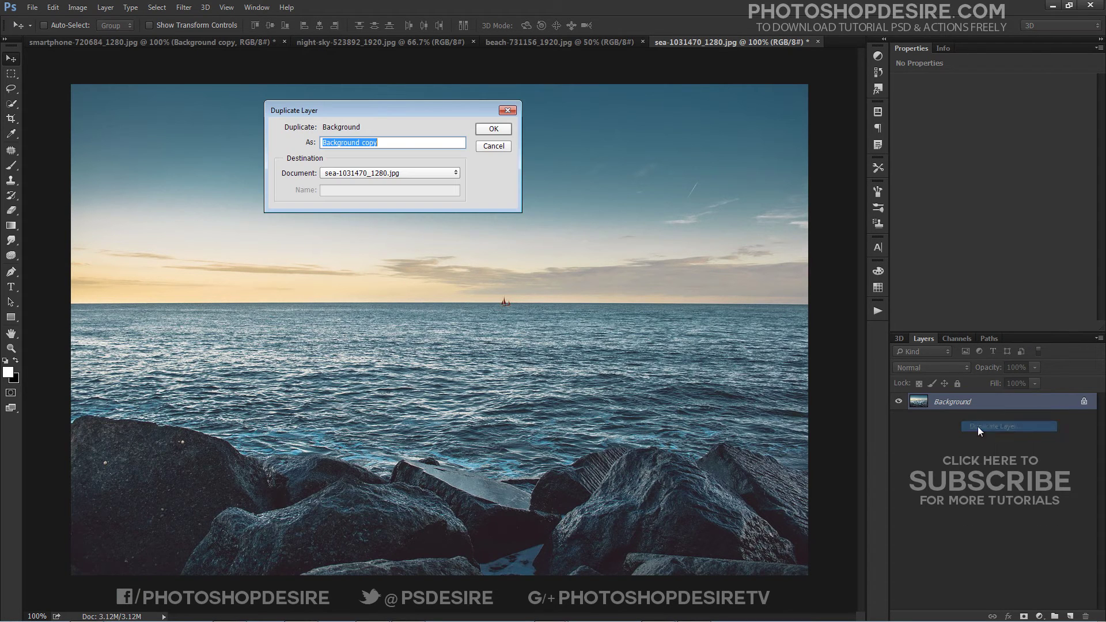
pyautogui.click(489, 129)
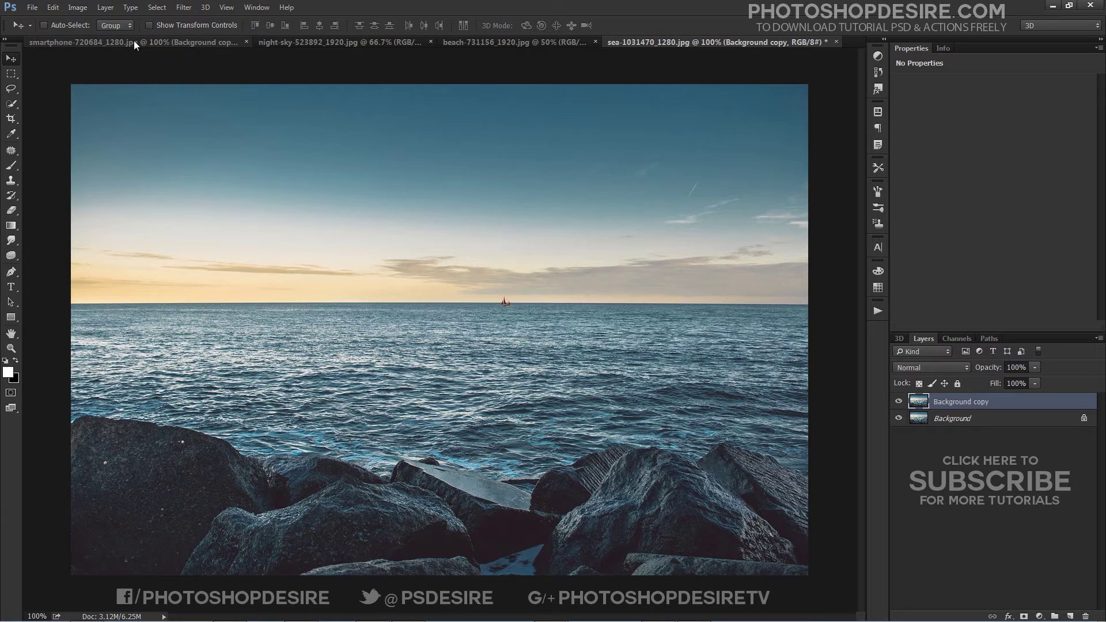
# Step: Apply Match Color from beach-731156_1920.jpg with Luminance 54 and Fade 15
pyautogui.click(77, 7)
pyautogui.moveTo(150, 36)
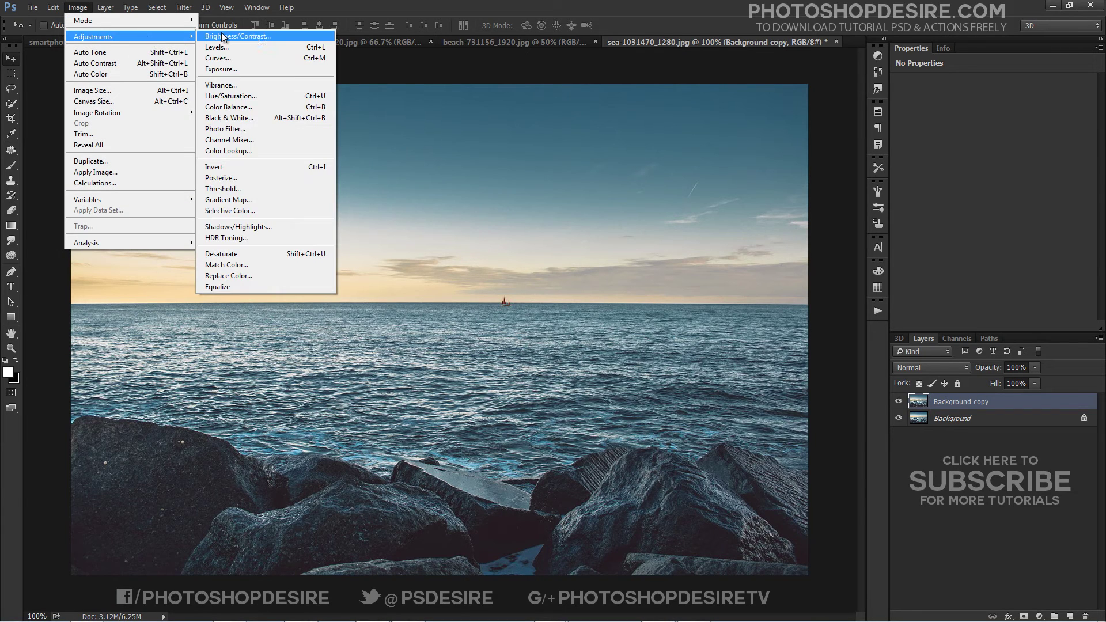
pyautogui.click(316, 267)
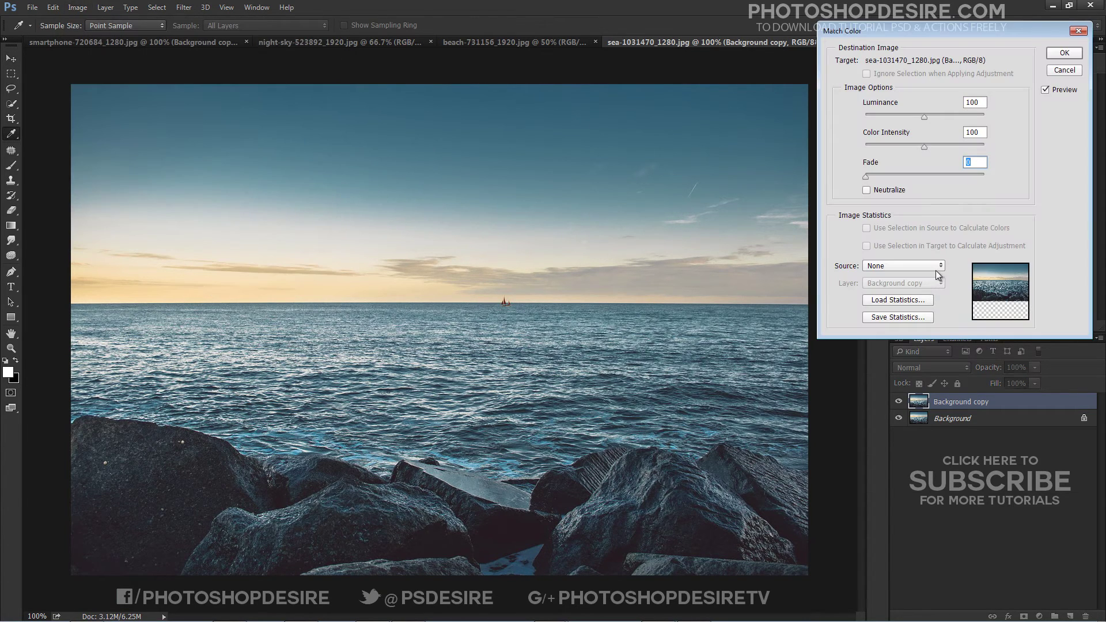
pyautogui.click(939, 266)
pyautogui.click(907, 294)
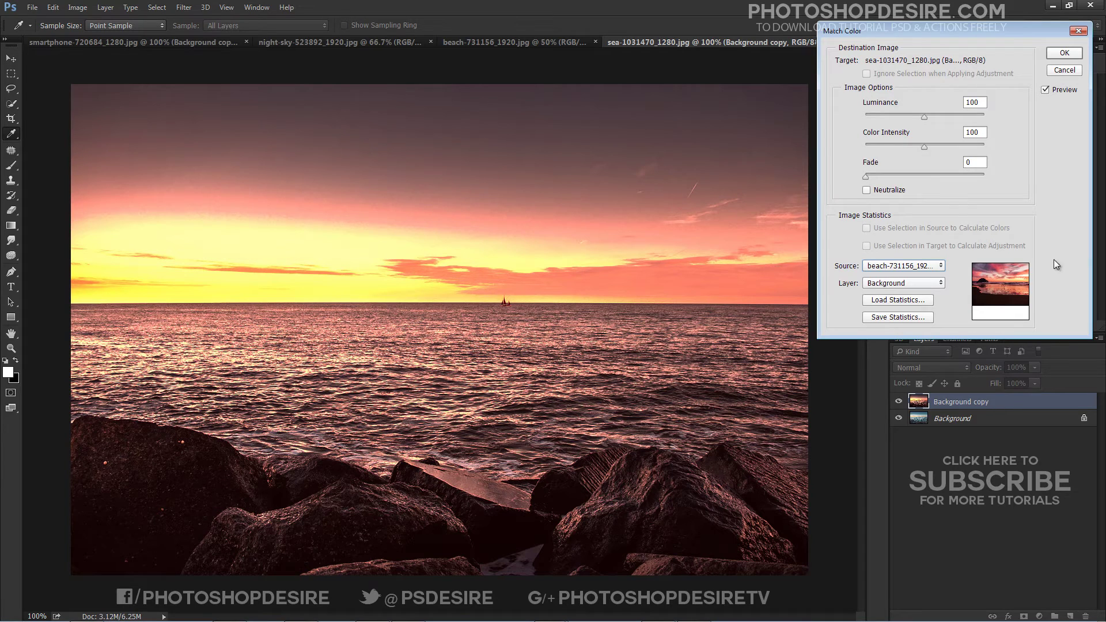
pyautogui.moveTo(924, 117); pyautogui.dragTo(897, 127)
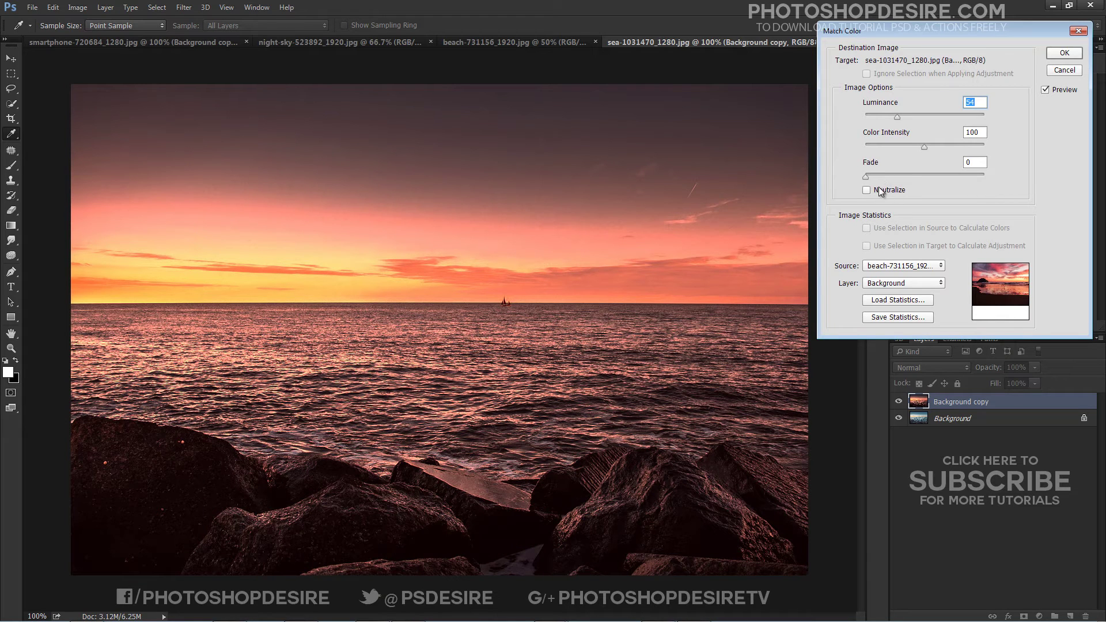
pyautogui.moveTo(867, 176); pyautogui.dragTo(890, 176)
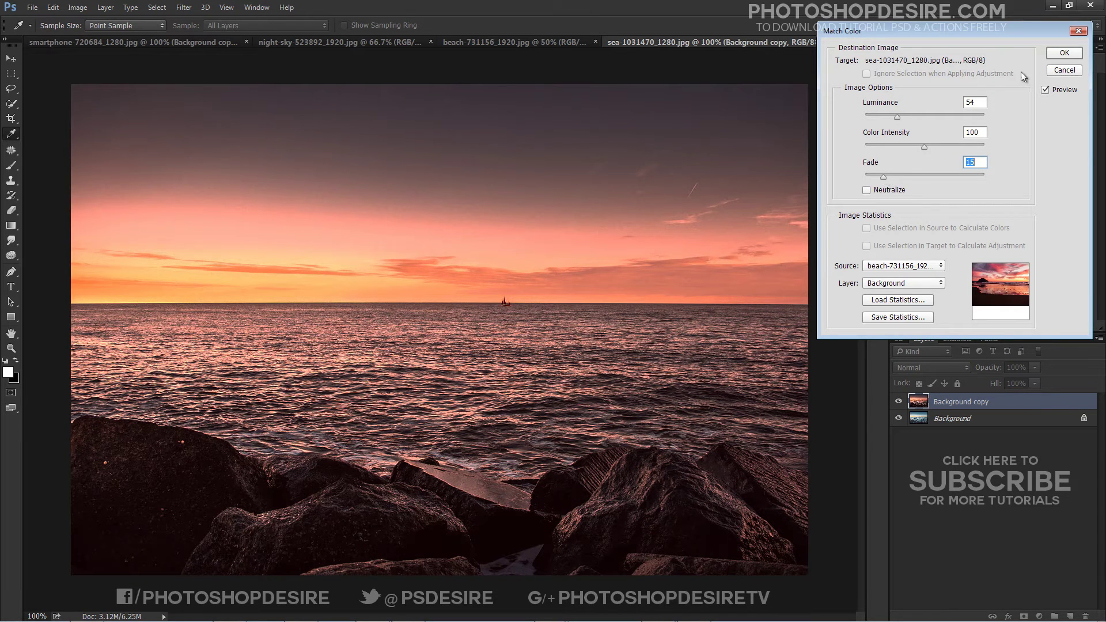
pyautogui.click(1052, 54)
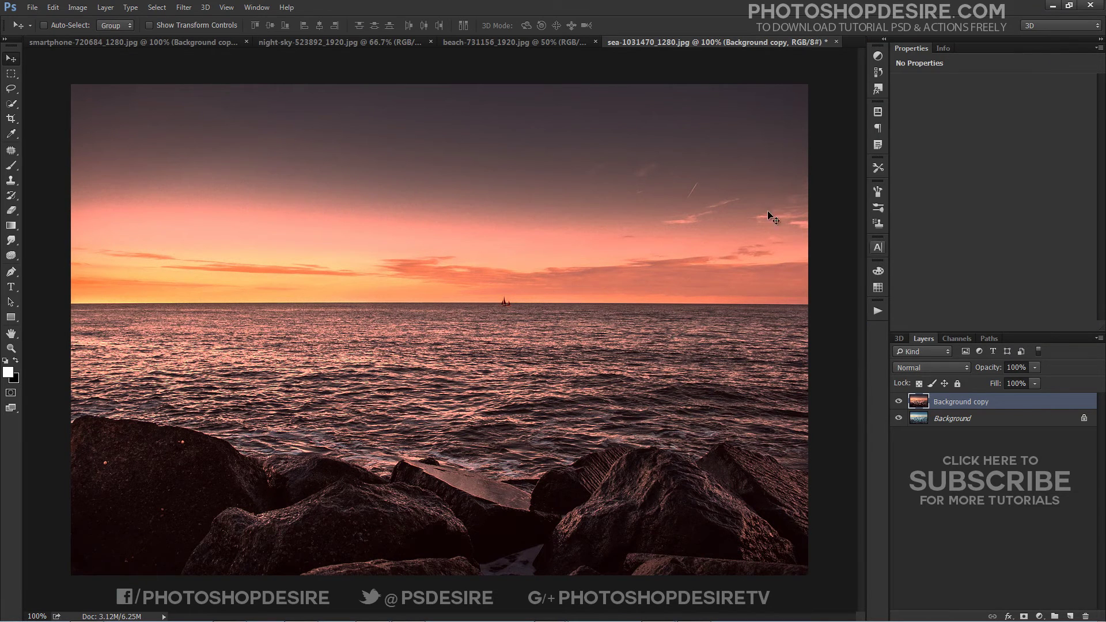
# Step: Toggle the sea photo's Background copy to compare with the original, then return to smartphone-720684_1280.jpg
pyautogui.click(899, 402)
pyautogui.click(899, 403)
pyautogui.click(900, 403)
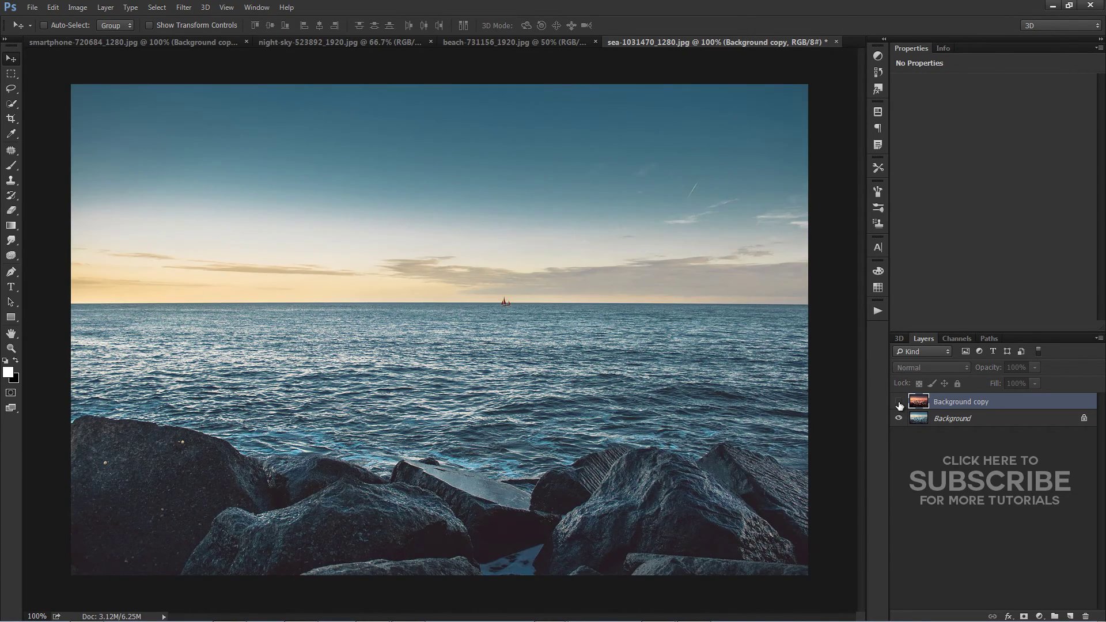
pyautogui.click(899, 403)
pyautogui.click(900, 404)
pyautogui.click(899, 403)
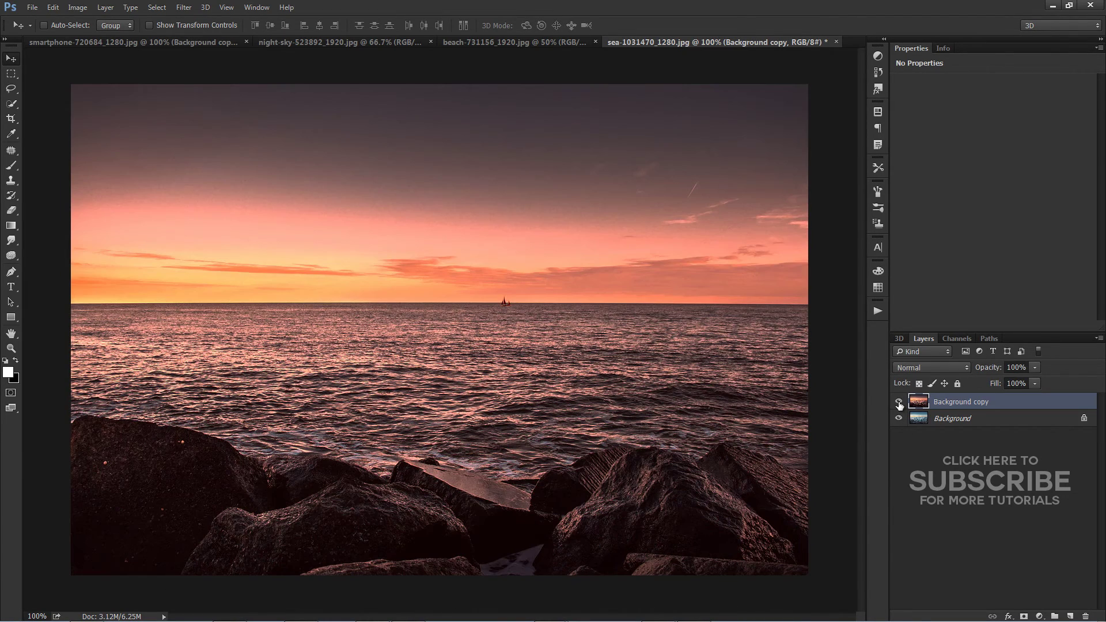
pyautogui.click(171, 43)
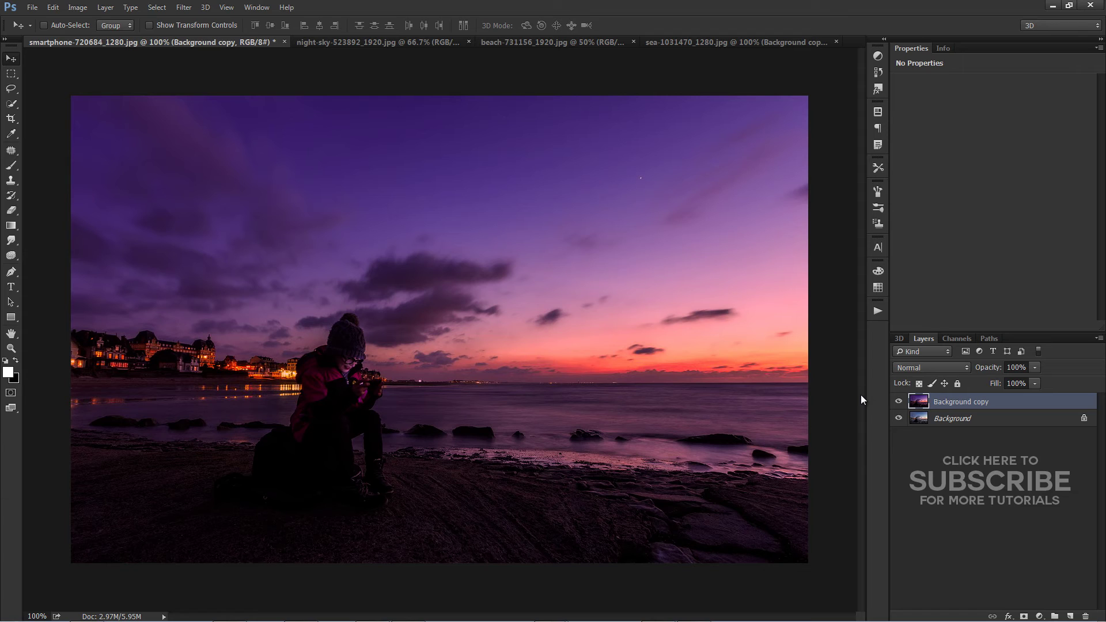
pyautogui.click(898, 402)
pyautogui.click(898, 402)
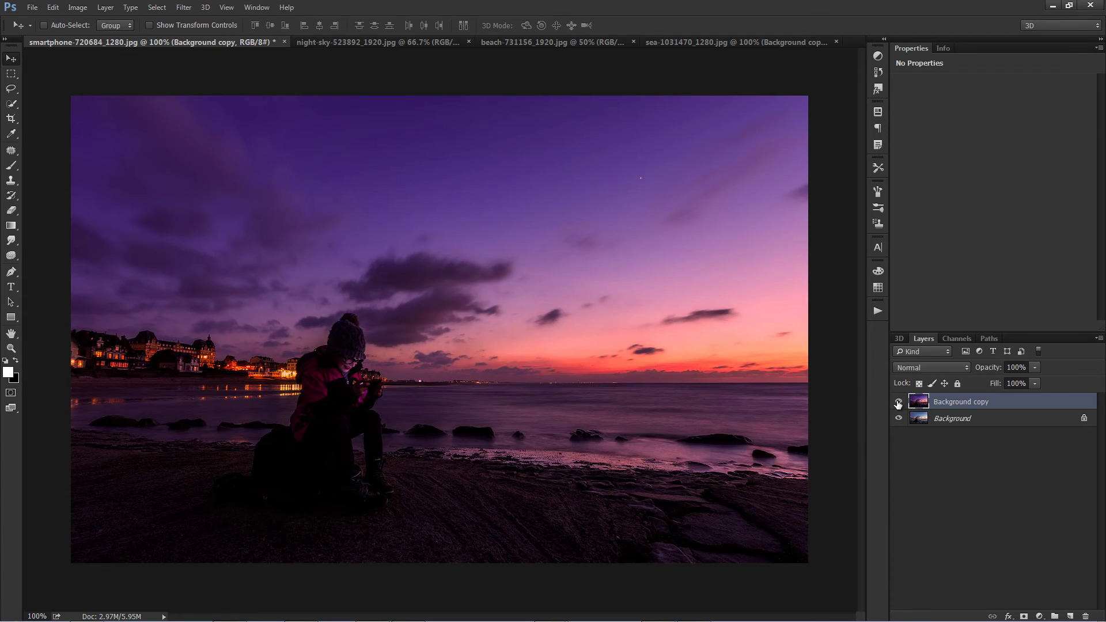